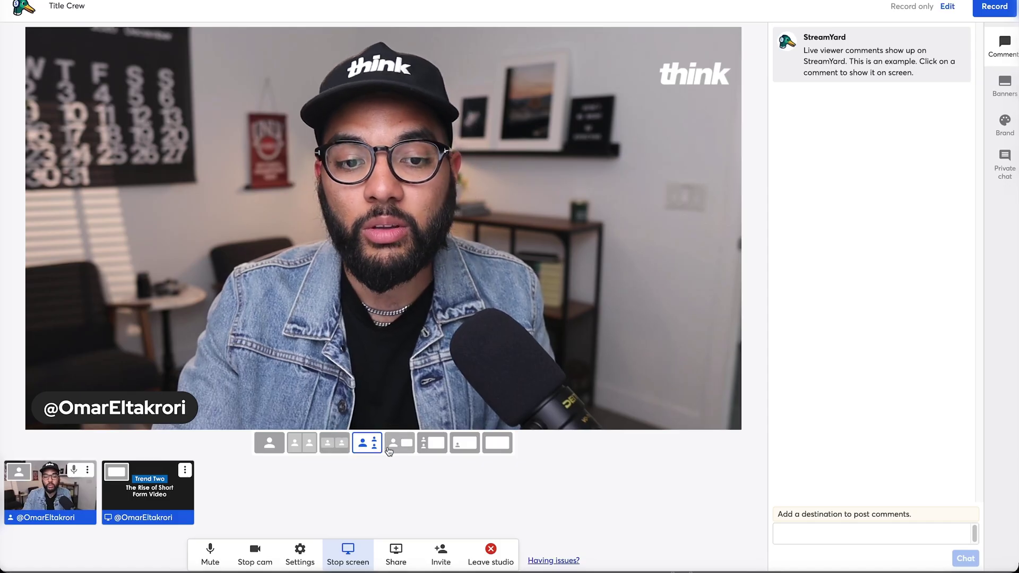
# Put the webcam beside the shared slide and change the stream logo from made simple to think.
pyautogui.click(399, 443)
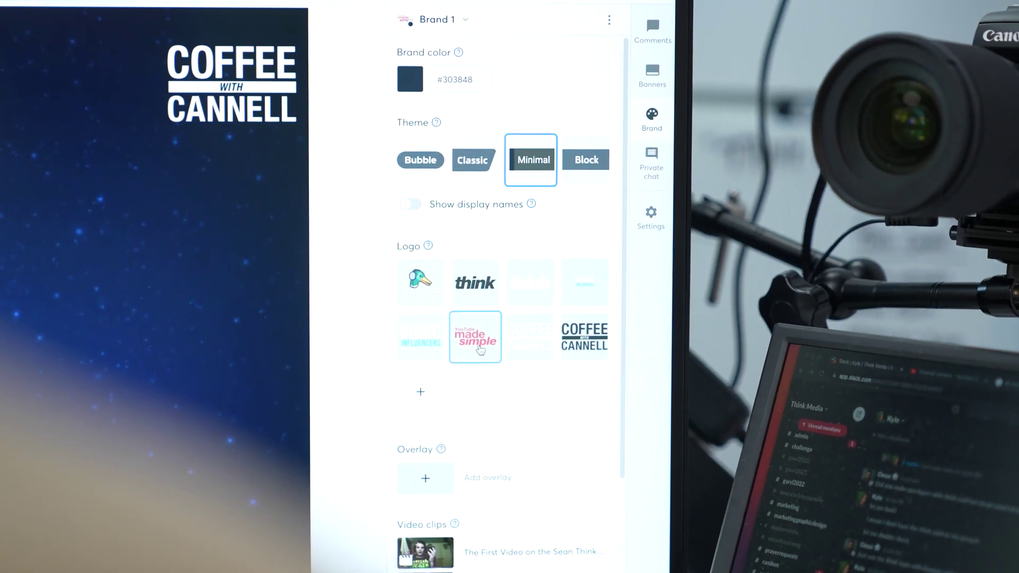
pyautogui.click(486, 346)
pyautogui.click(532, 298)
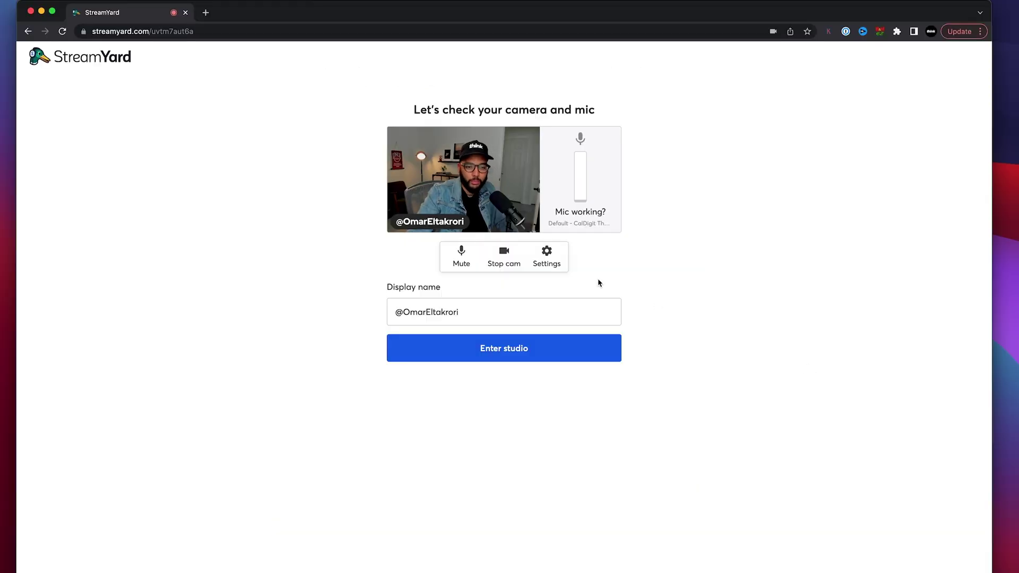
# In Settings, choose Cam Link 4K (0fd9:0066) from the camera list.
pyautogui.click(555, 260)
pyautogui.click(552, 386)
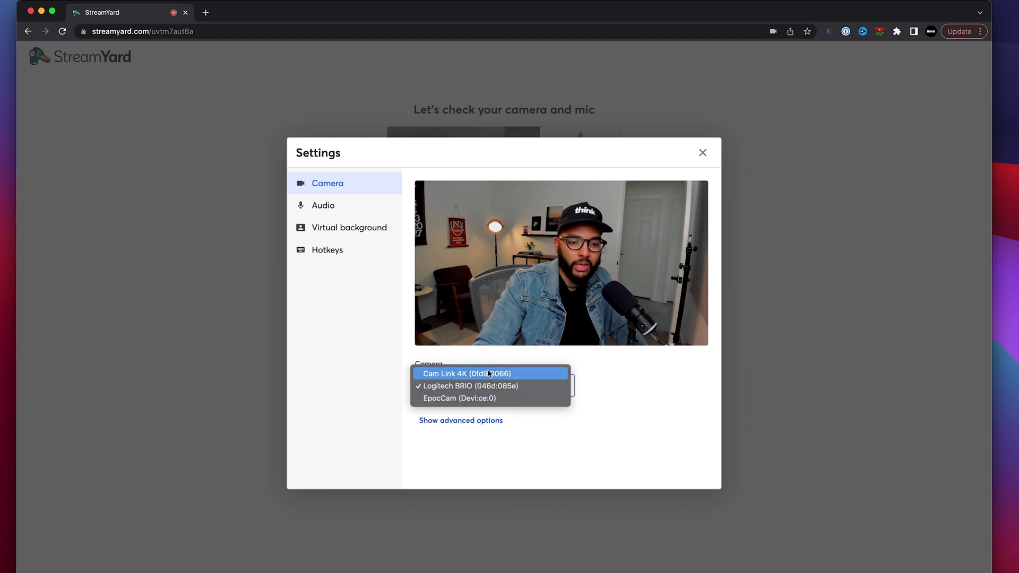
pyautogui.click(491, 374)
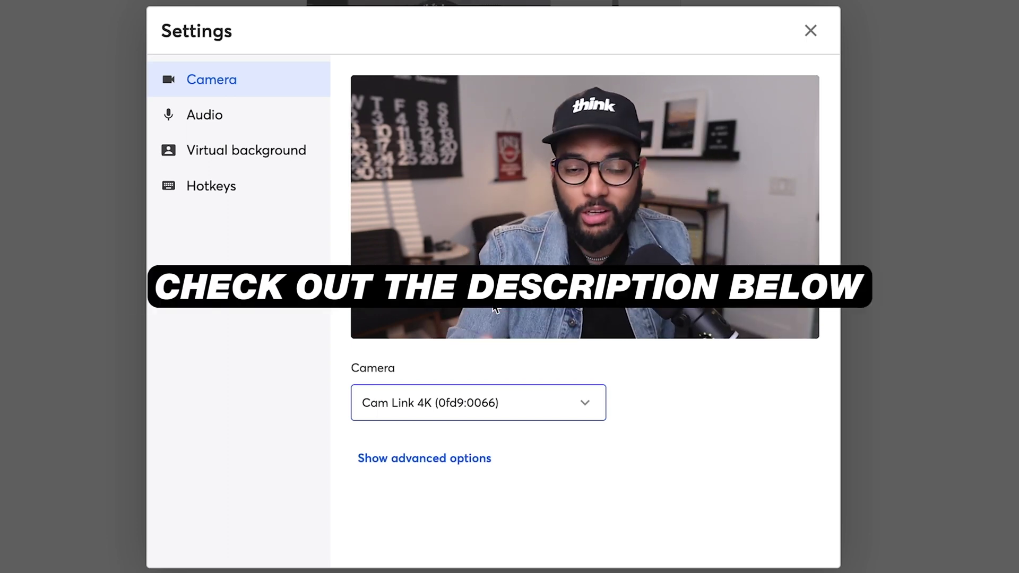
# Choose Deity VO-7U as the microphone, disable automatic mic volume, and close Settings.
pyautogui.click(238, 128)
pyautogui.click(480, 123)
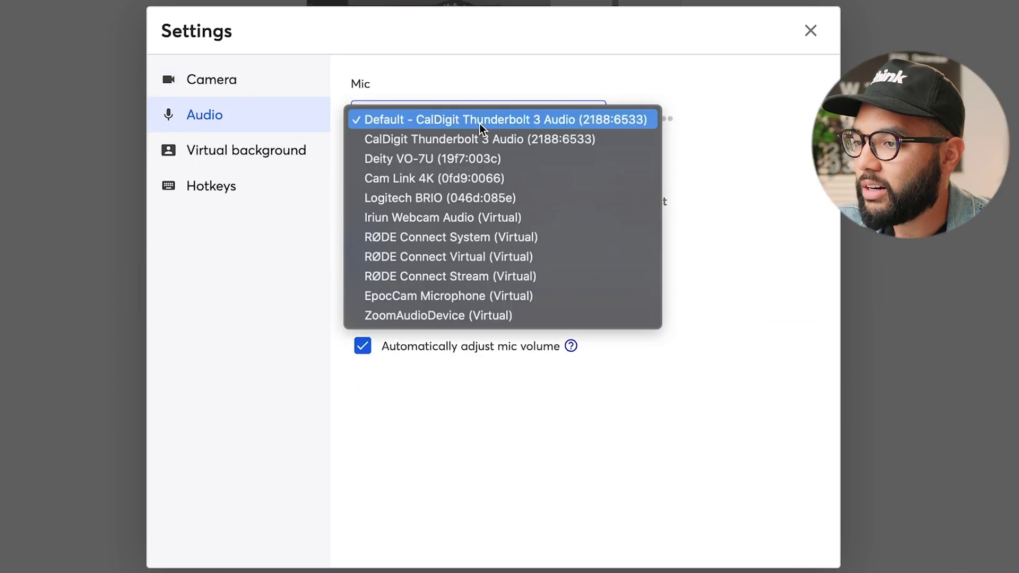
pyautogui.click(473, 160)
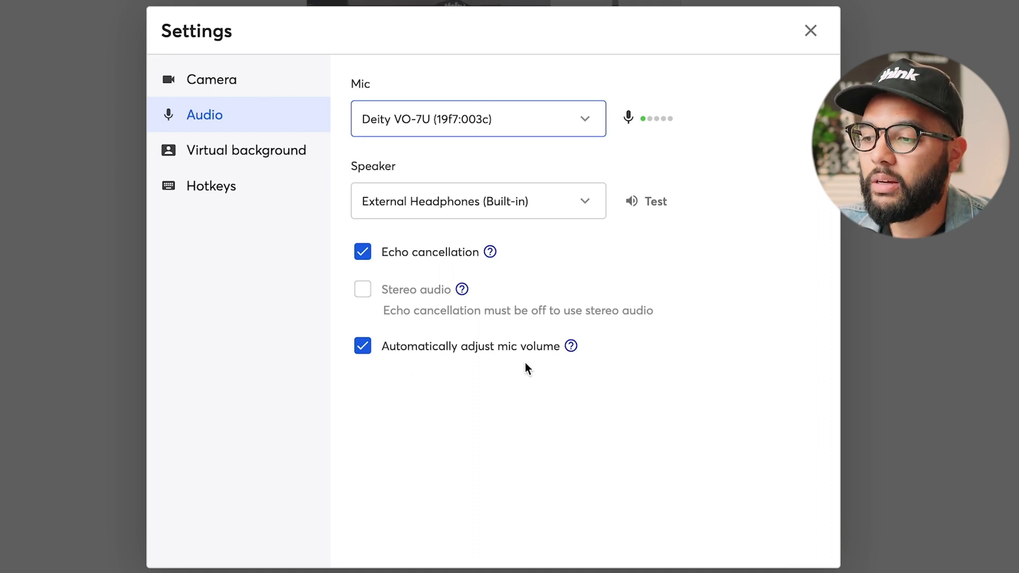
pyautogui.click(364, 348)
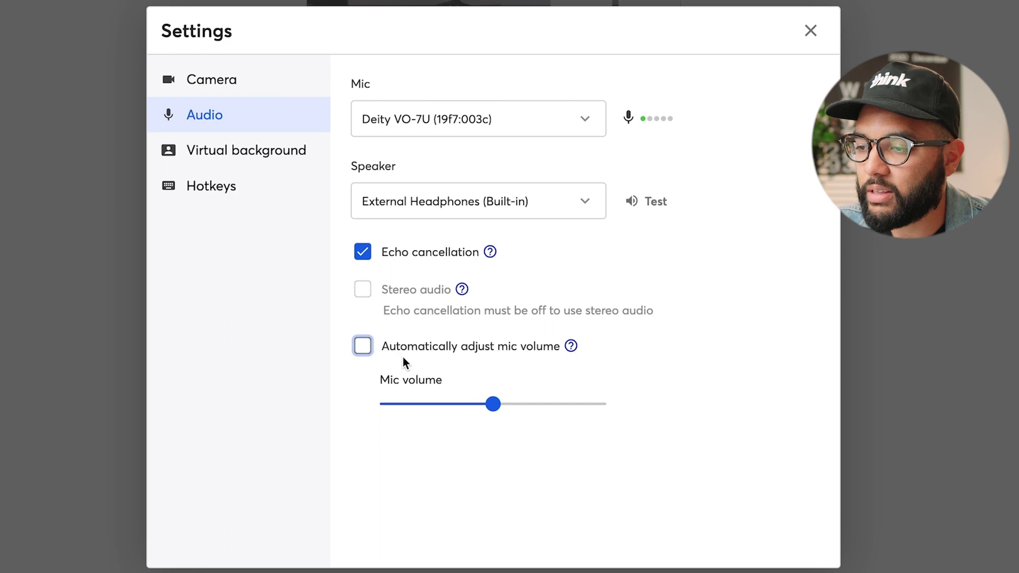
pyautogui.click(820, 35)
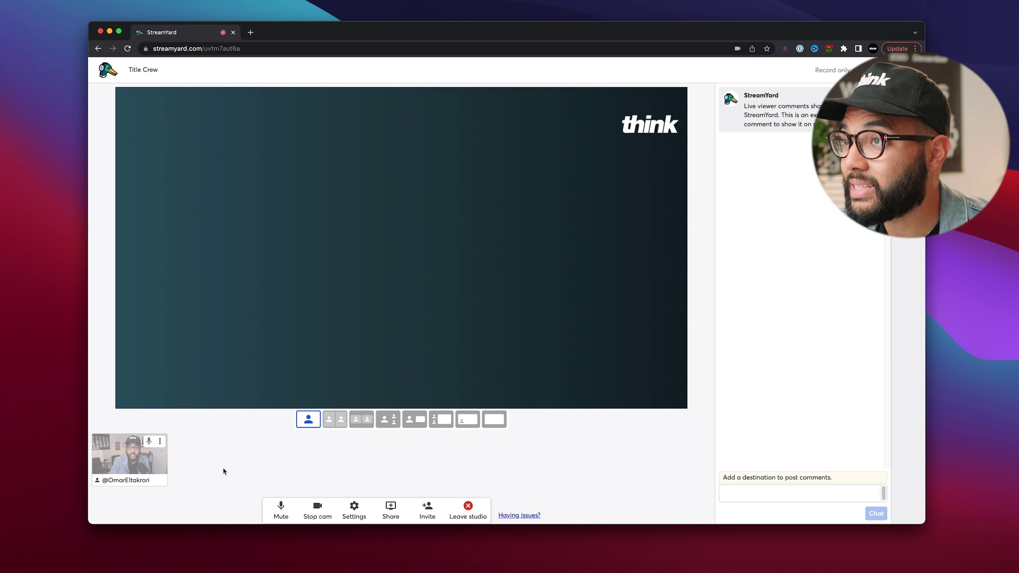
# Add the webcam participant to the stage, then open and dismiss its options menu.
pyautogui.moveTo(139, 464)
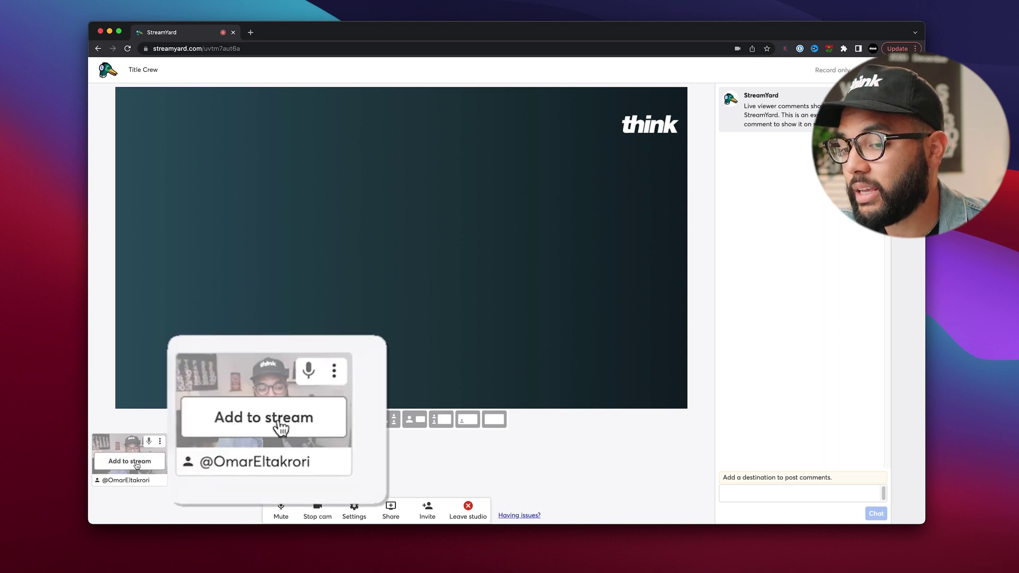
pyautogui.click(135, 466)
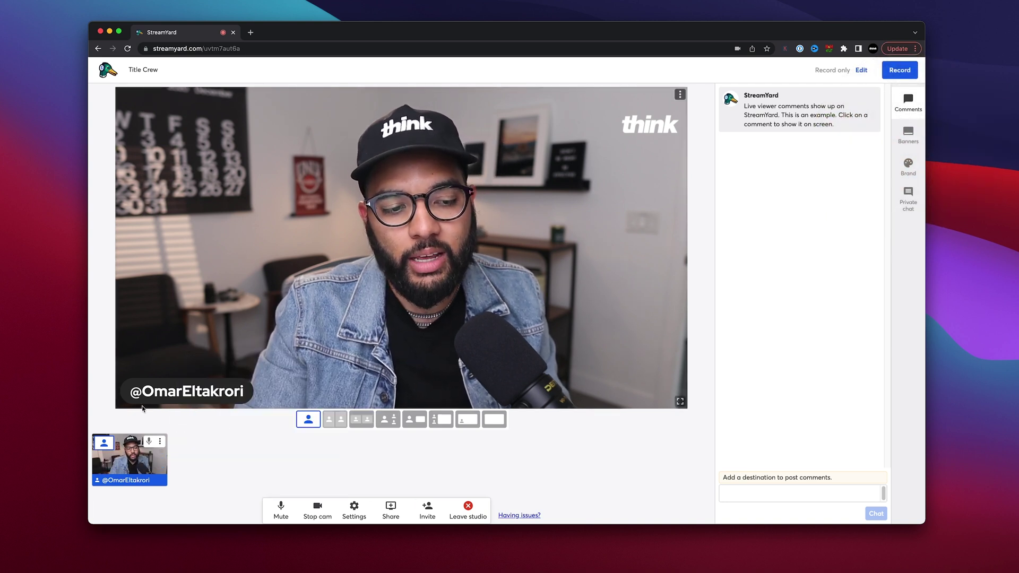
pyautogui.click(161, 444)
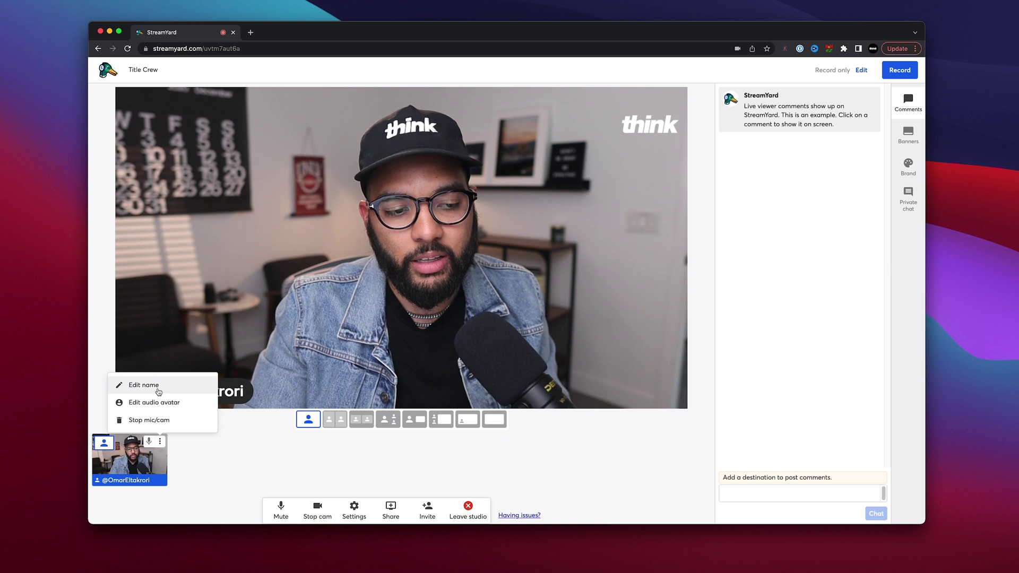
pyautogui.click(237, 399)
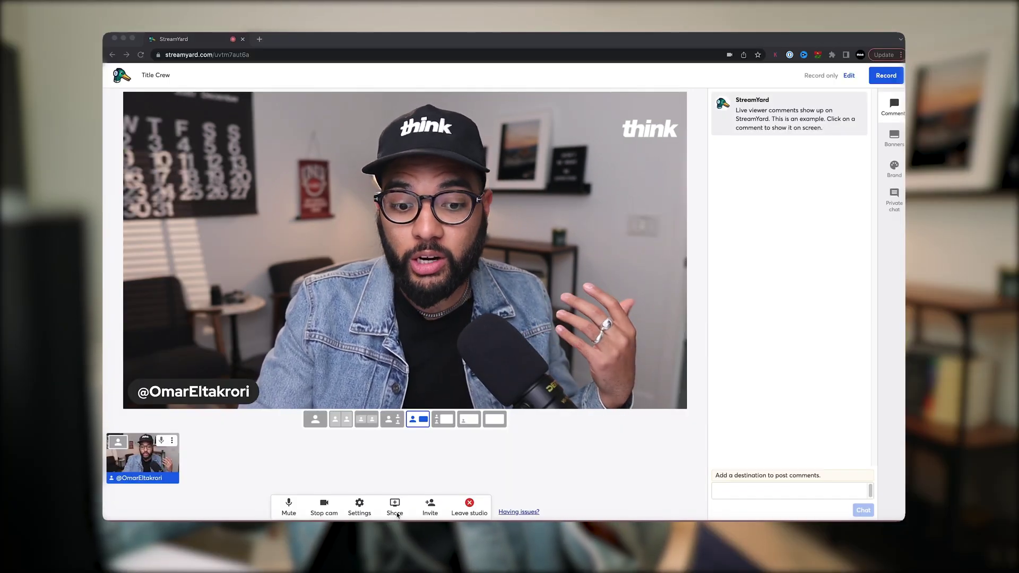
# Share Screen 2 with the GWVL22 slides and add it to the stage beside the webcam.
pyautogui.click(396, 510)
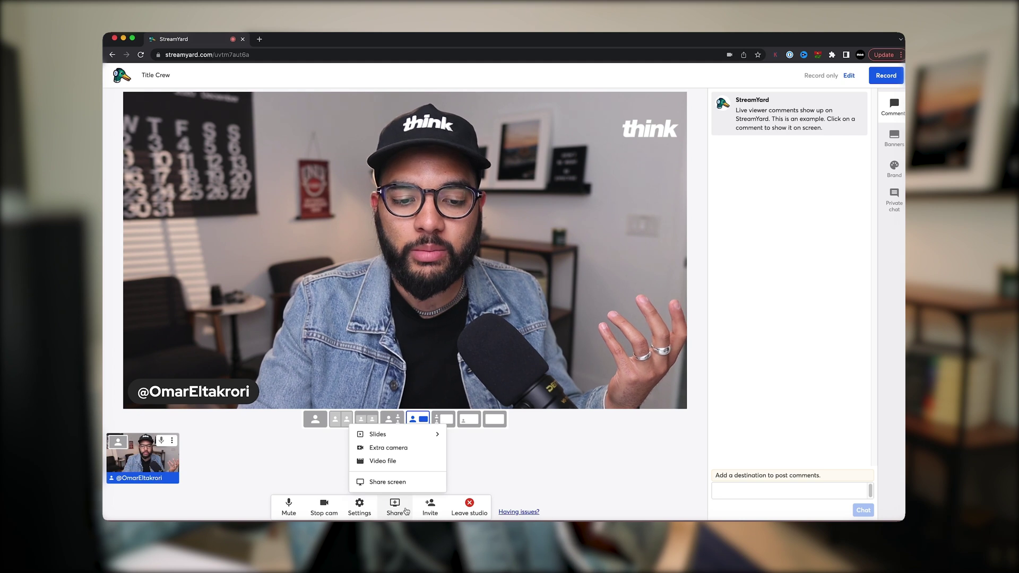
pyautogui.click(388, 482)
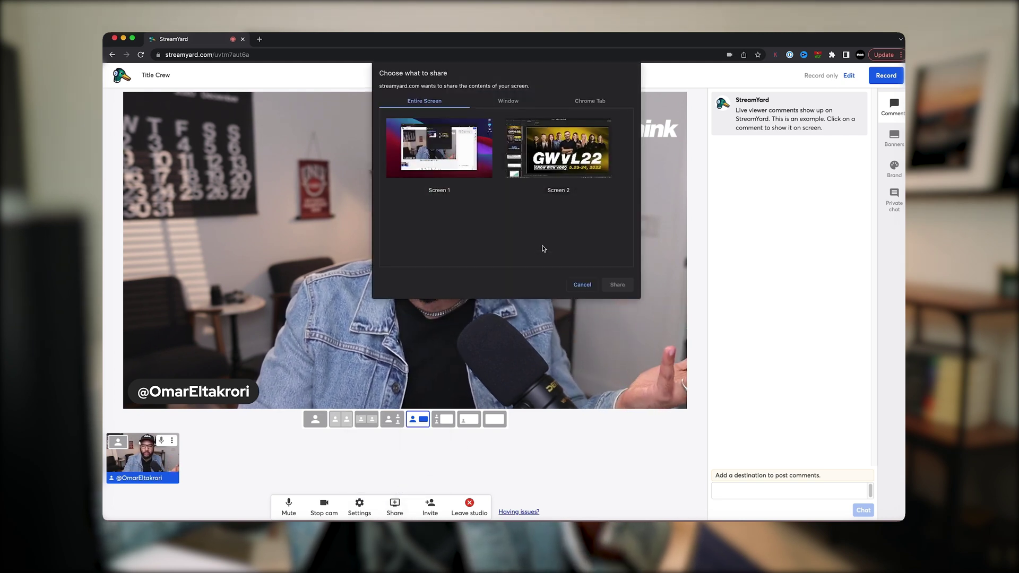
pyautogui.click(561, 169)
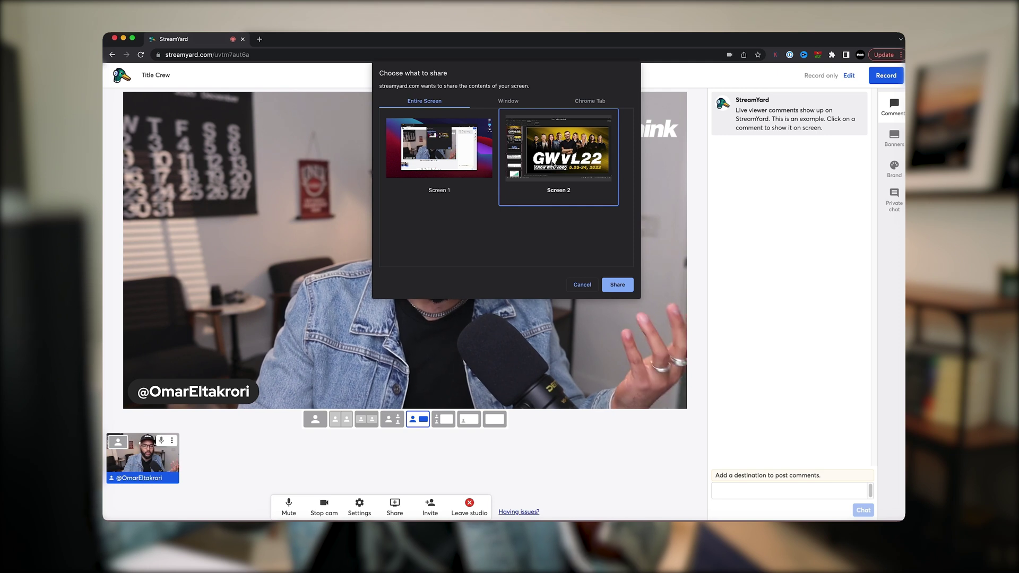
pyautogui.click(502, 101)
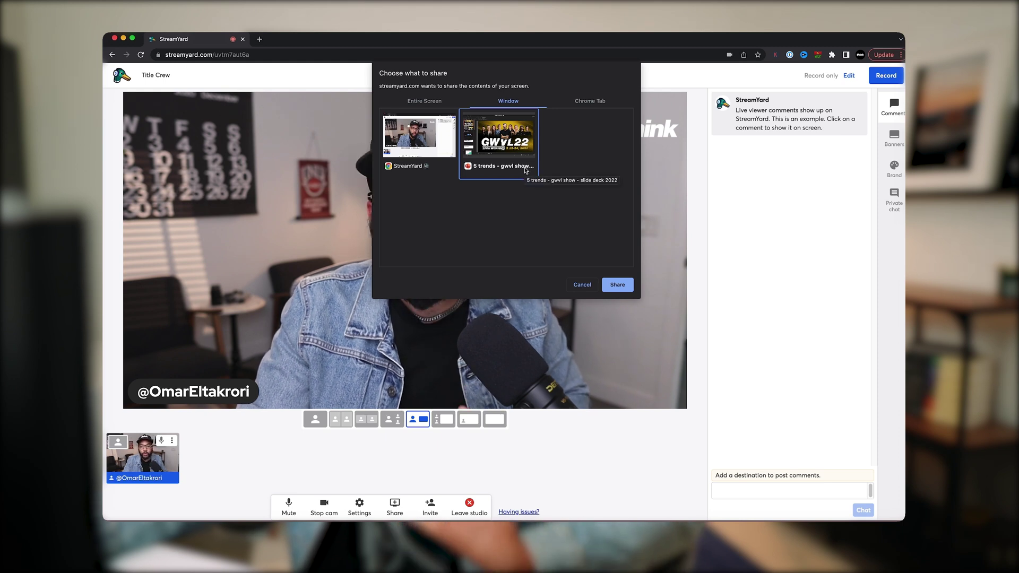
pyautogui.click(432, 107)
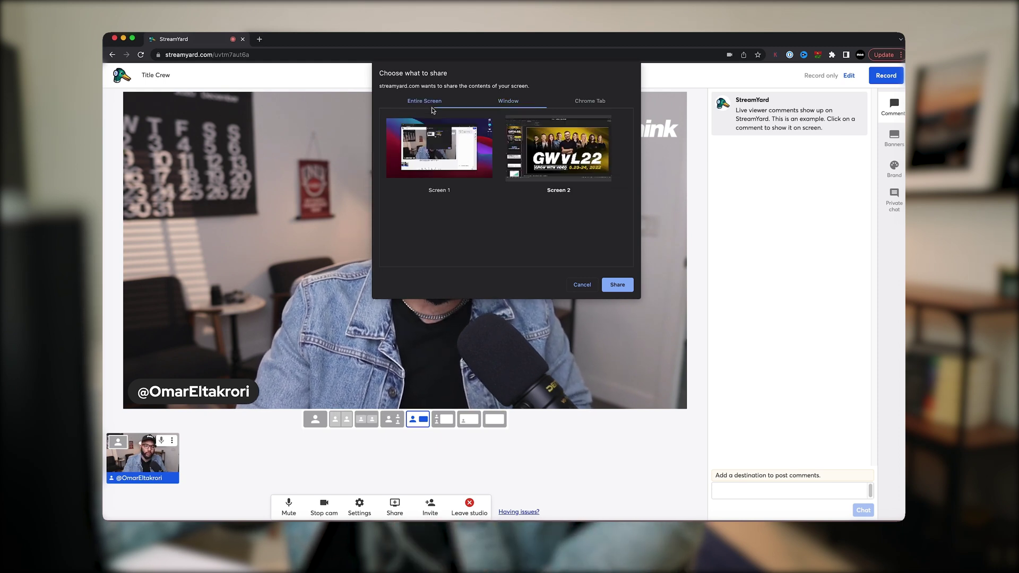
pyautogui.click(622, 288)
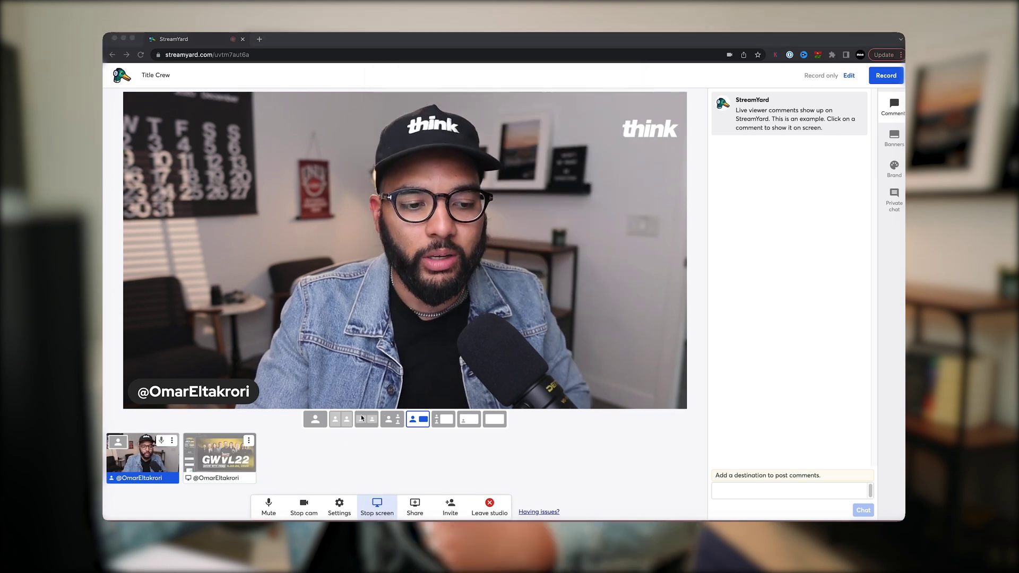
pyautogui.click(219, 460)
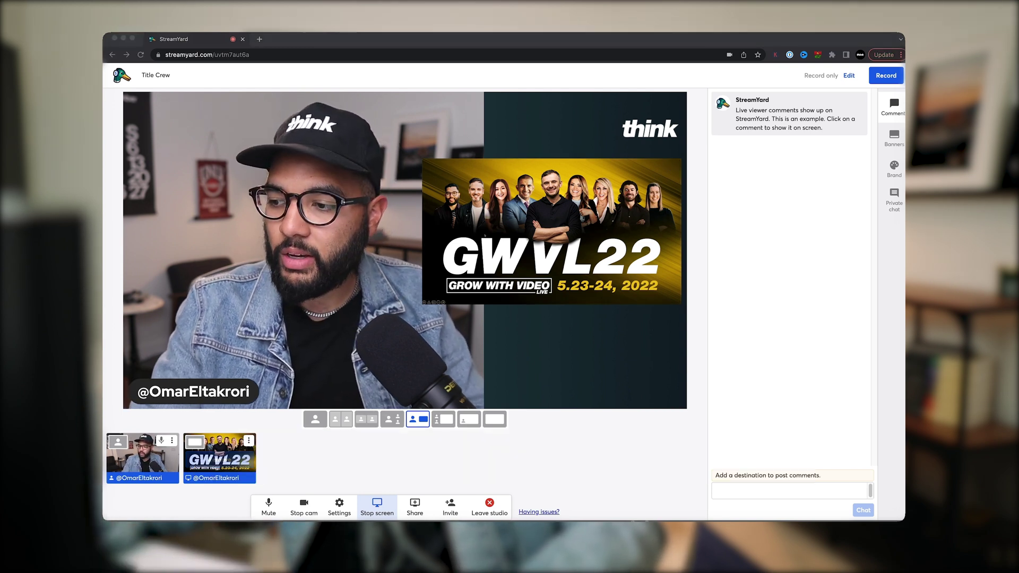
# Advance the shared slides to the online video growth slide and try slide-large layouts.
pyautogui.press('Right')
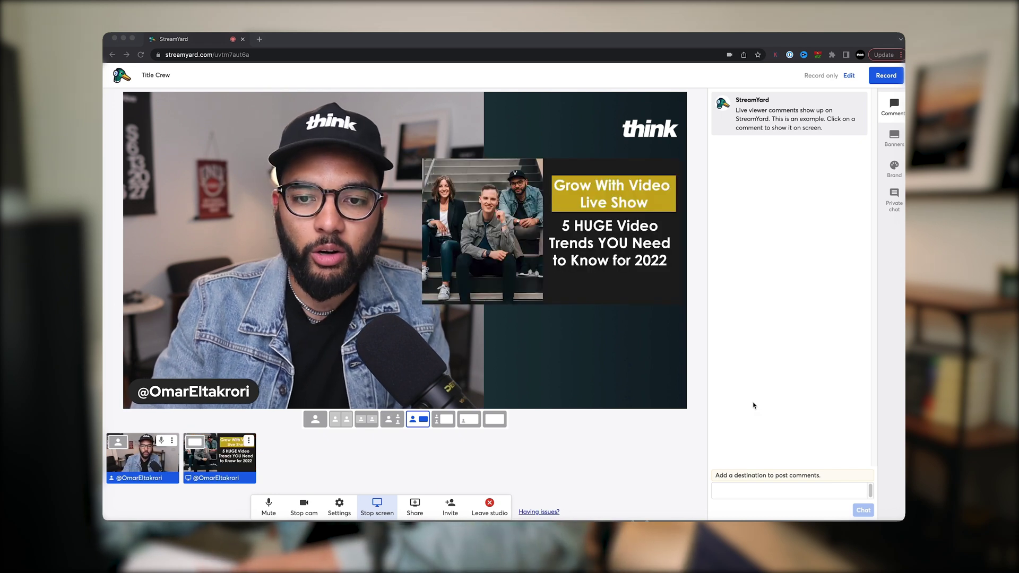
pyautogui.press('Right')
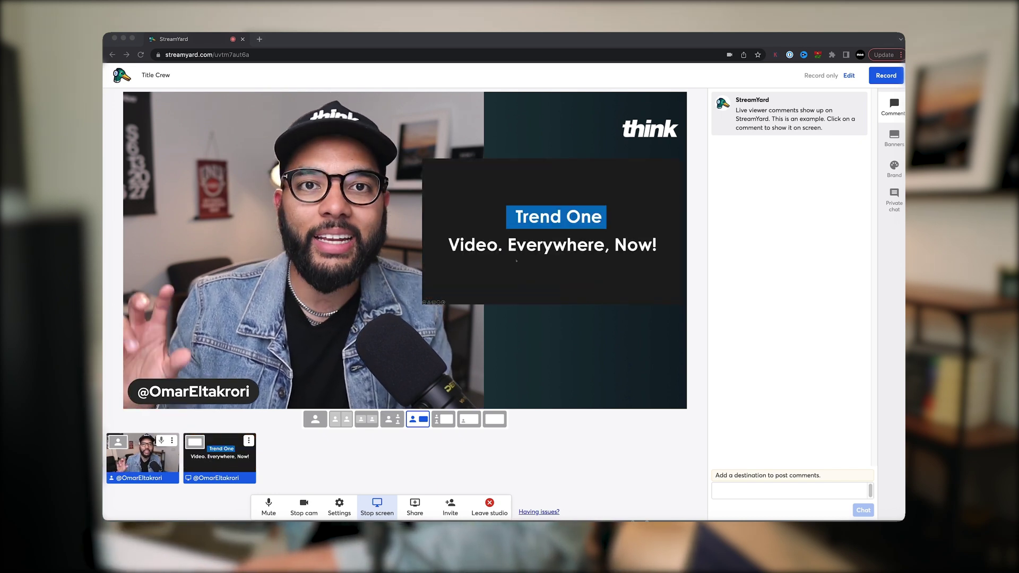
pyautogui.press('Right')
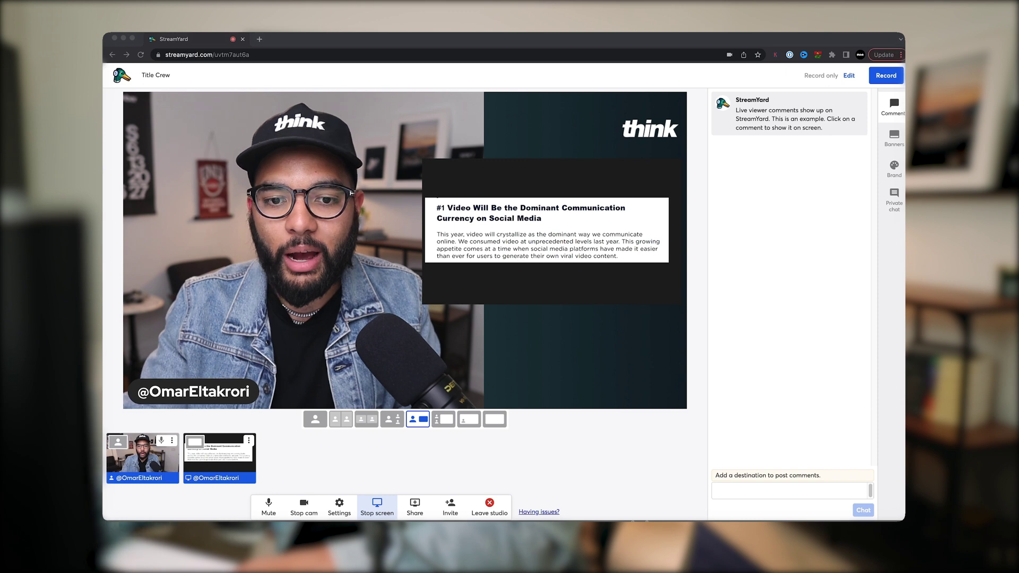
pyautogui.press('Right')
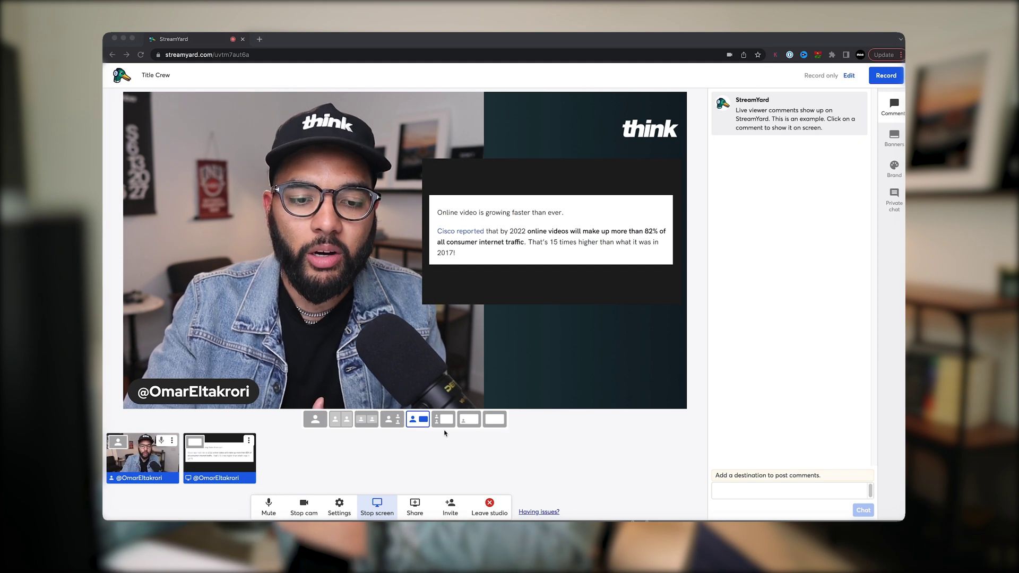
pyautogui.click(473, 446)
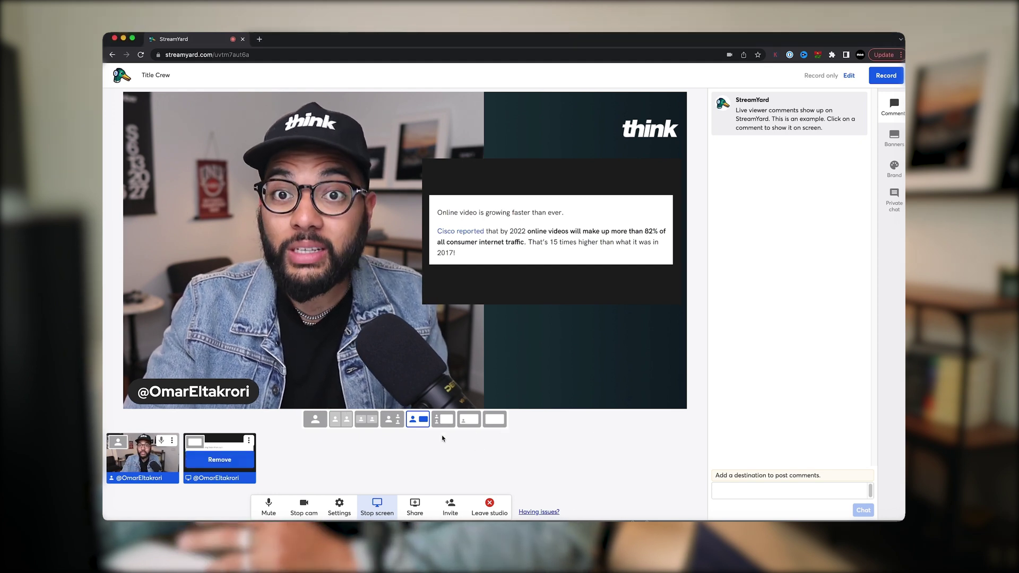
pyautogui.click(440, 425)
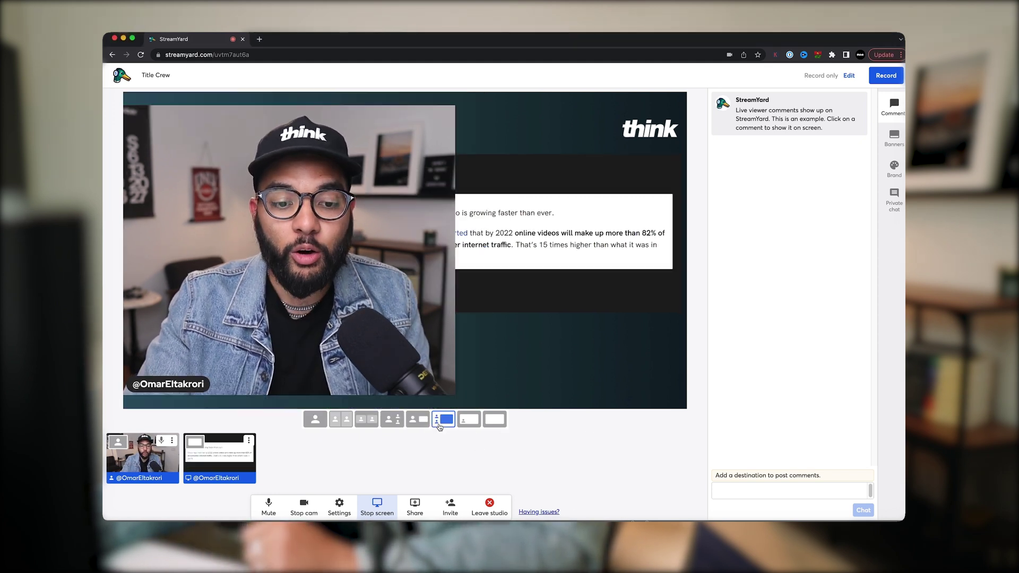
pyautogui.click(465, 422)
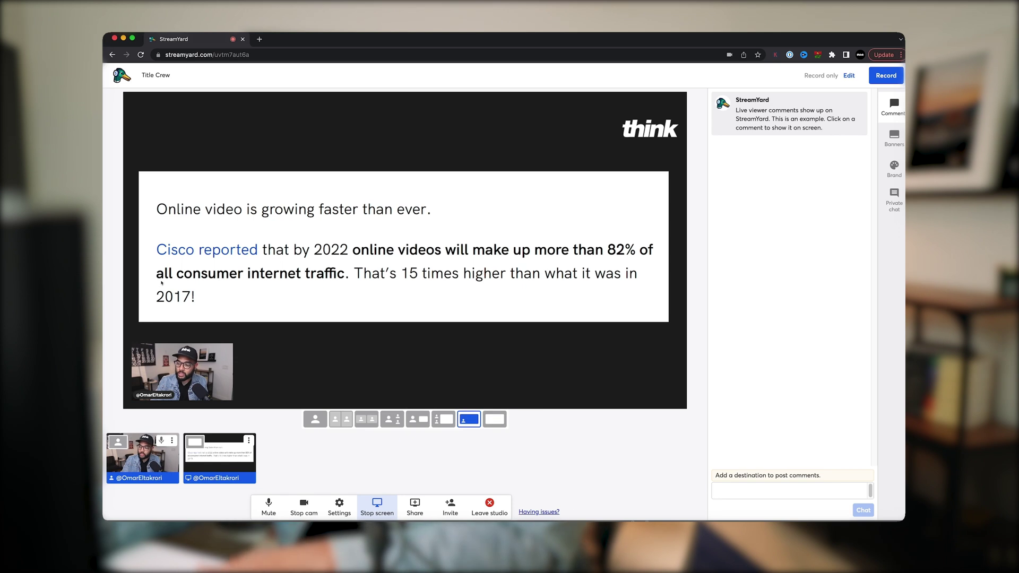
# Advance to the Trend Two slide and settle on webcam left, slide right.
pyautogui.press('Right')
pyautogui.press('Right')
pyautogui.press('Right')
pyautogui.press('Right')
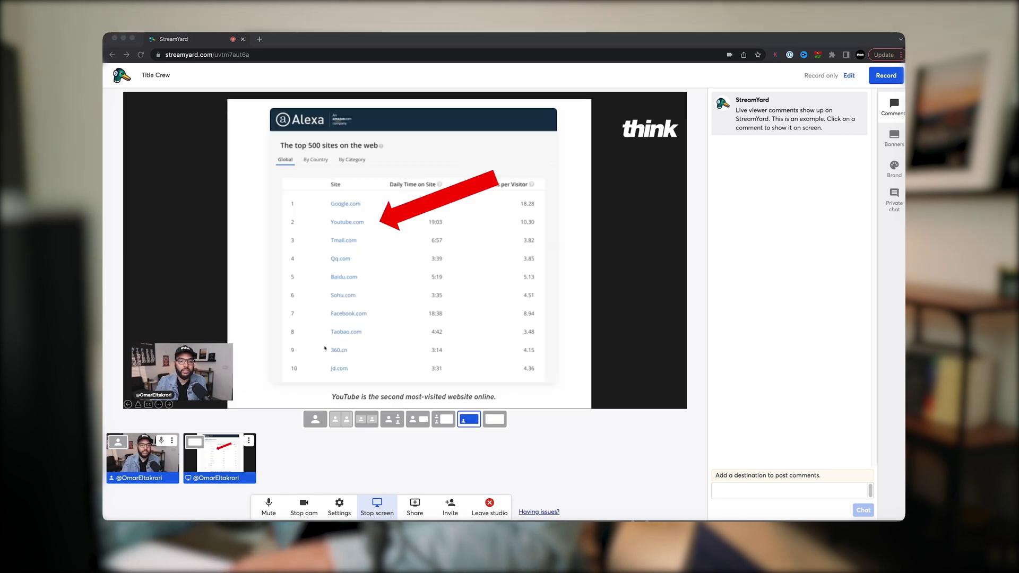
pyautogui.press('Right')
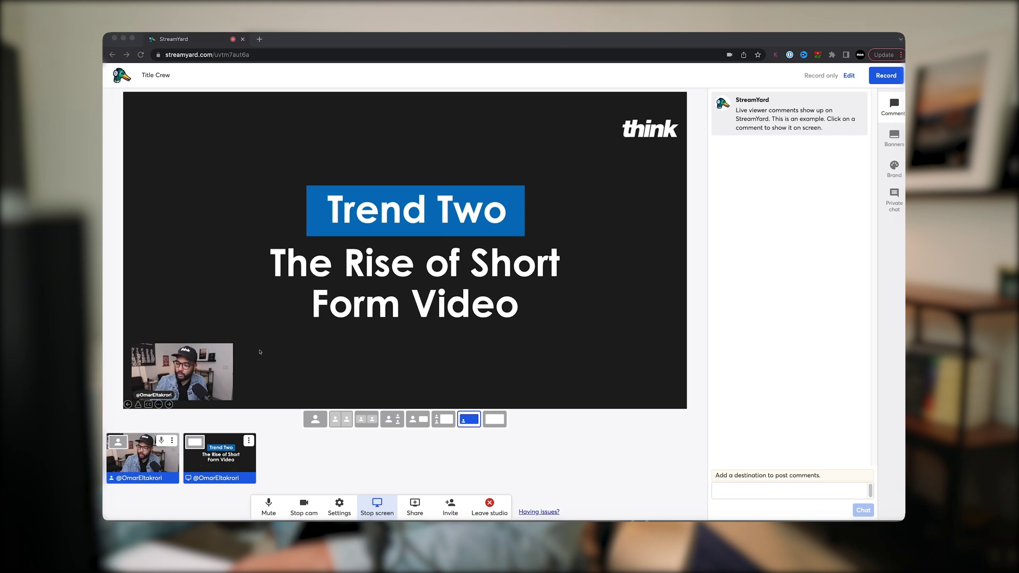
pyautogui.click(463, 438)
pyautogui.click(407, 423)
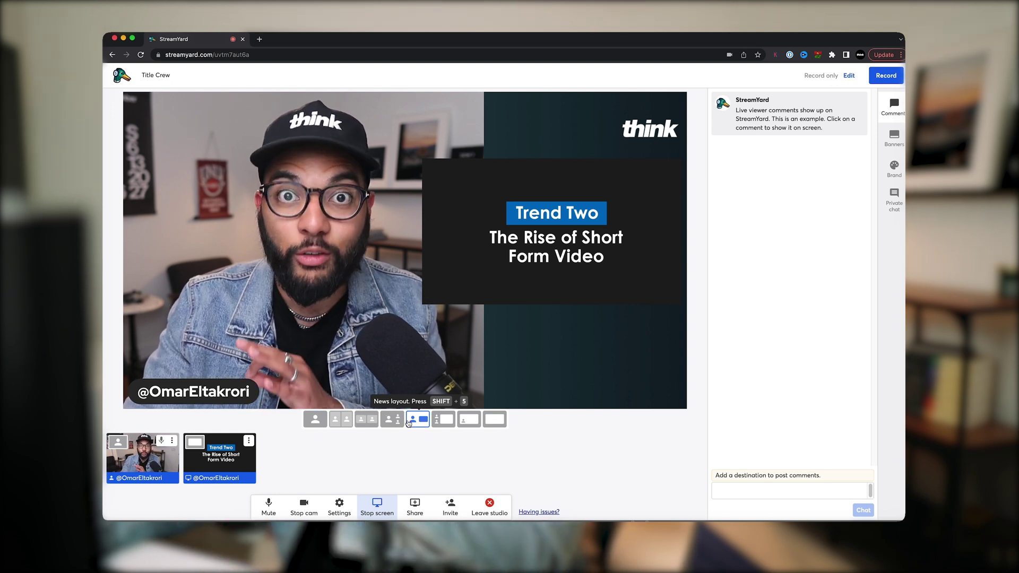
pyautogui.click(468, 420)
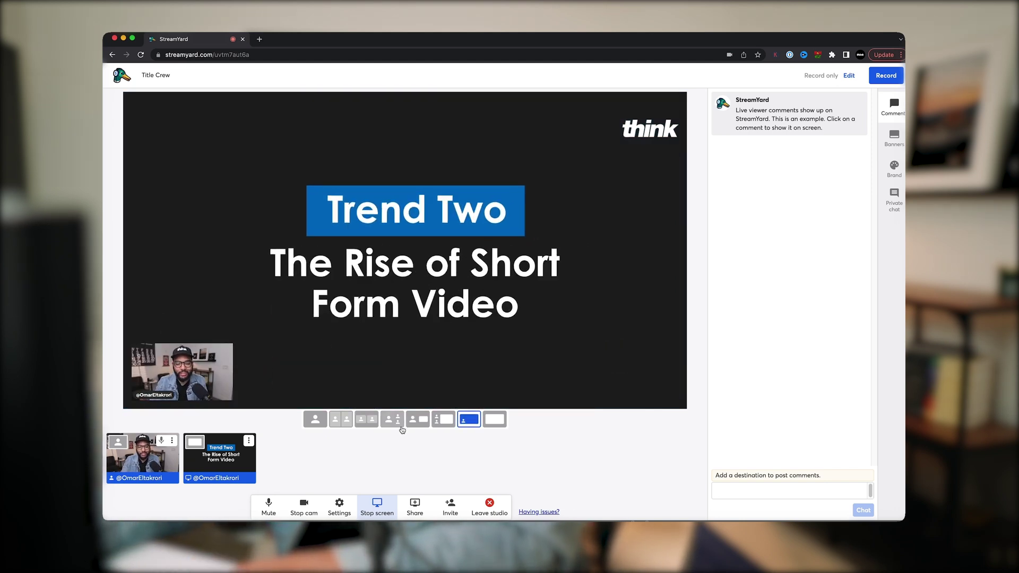
pyautogui.click(418, 420)
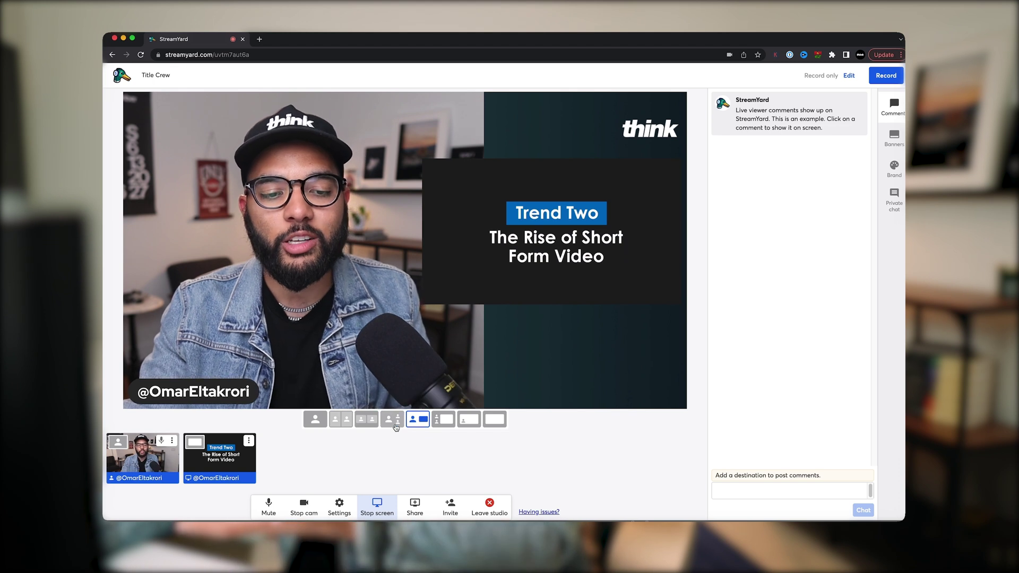
pyautogui.click(393, 423)
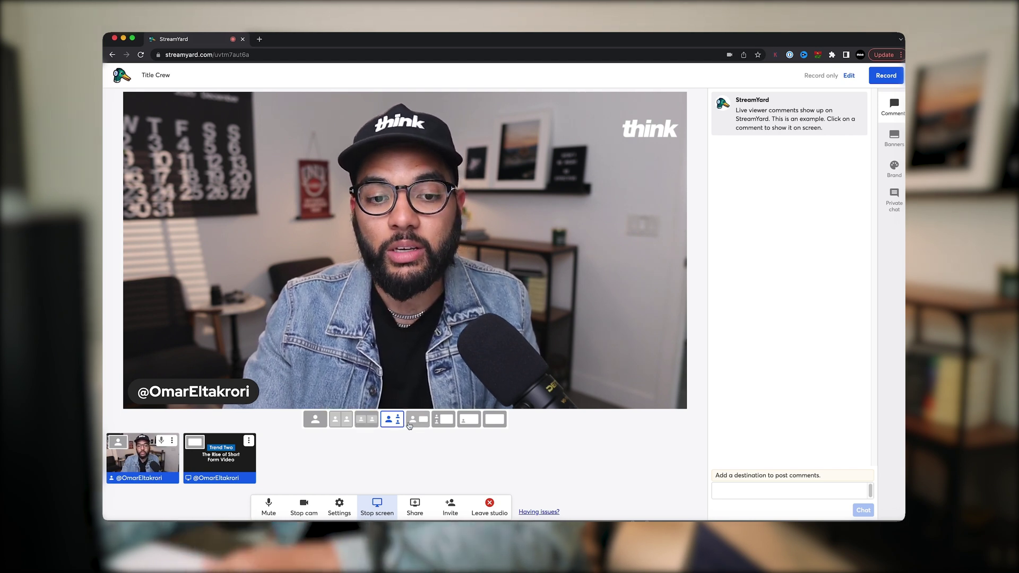
pyautogui.click(409, 424)
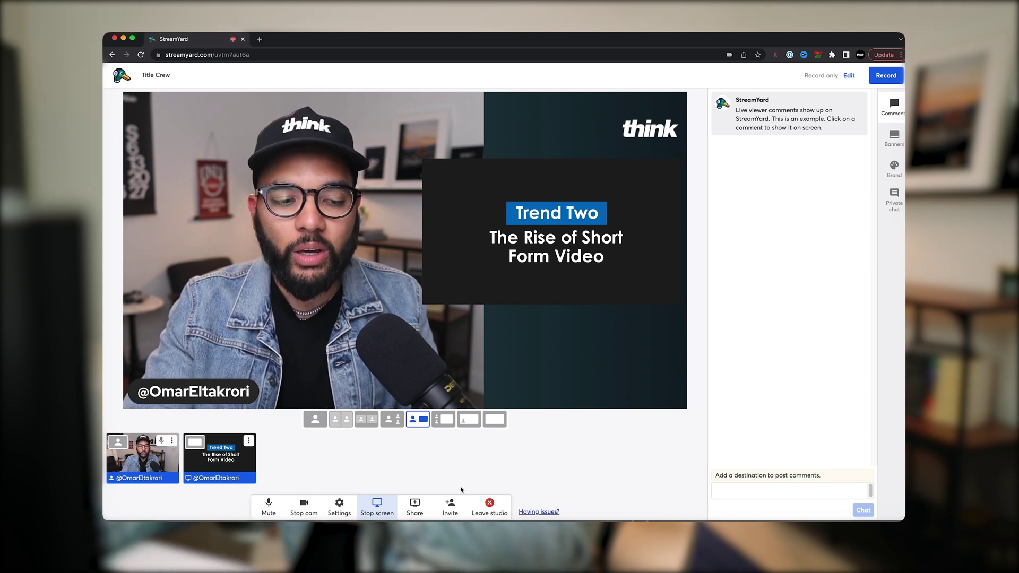
# Add the video trends slide deck to the studio and put it on stage.
pyautogui.click(415, 507)
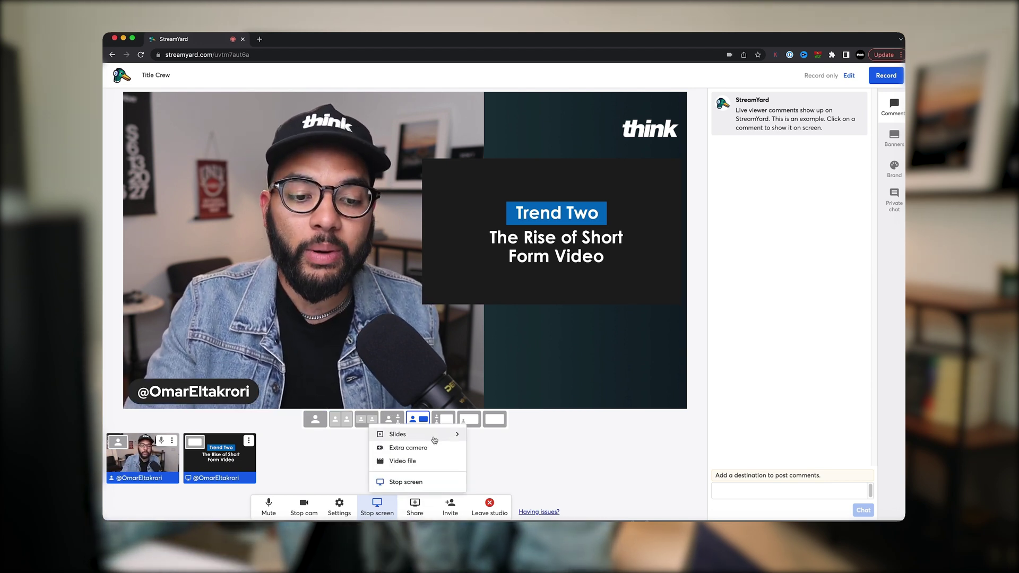
pyautogui.click(435, 436)
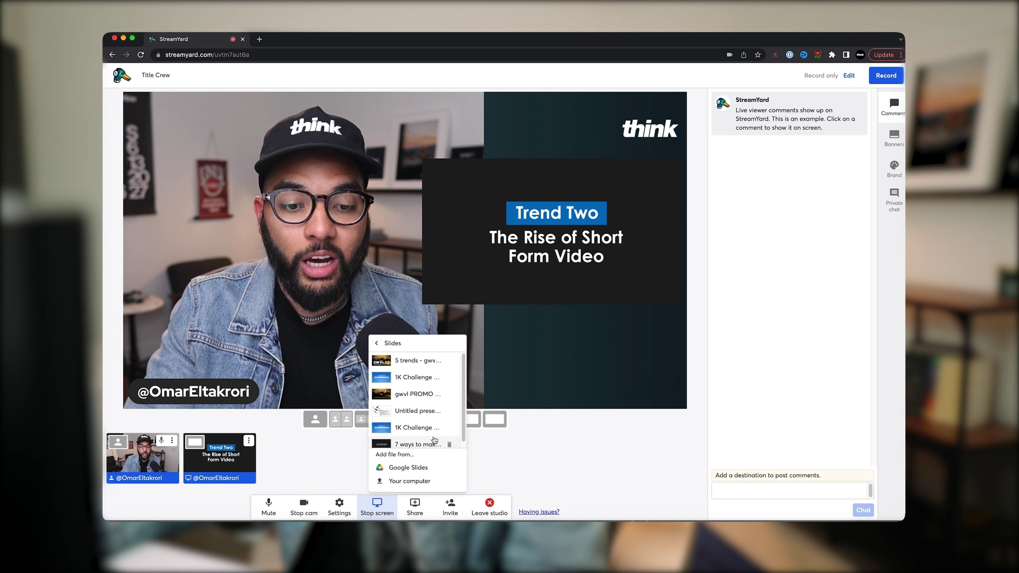
pyautogui.click(406, 361)
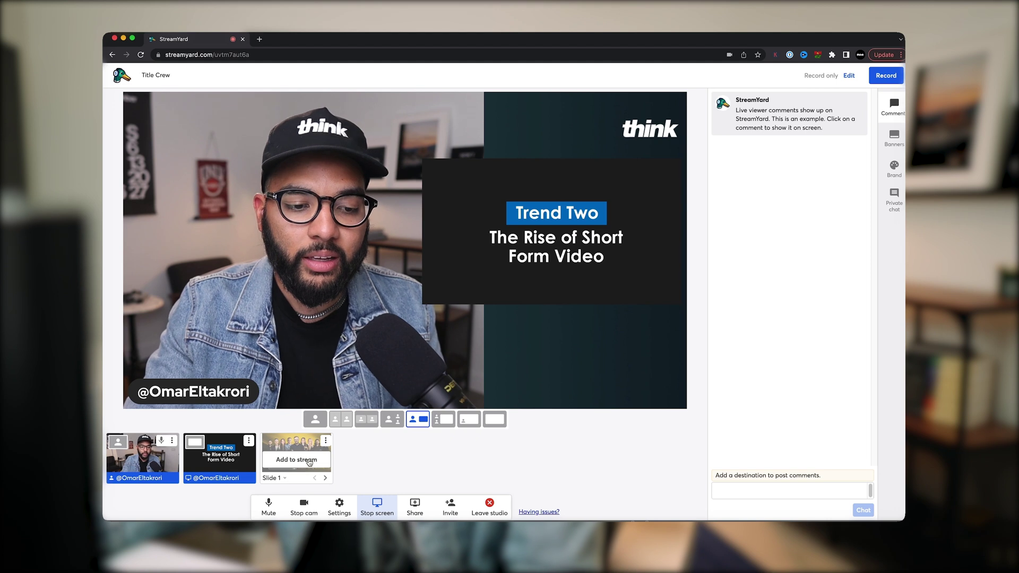
pyautogui.click(309, 461)
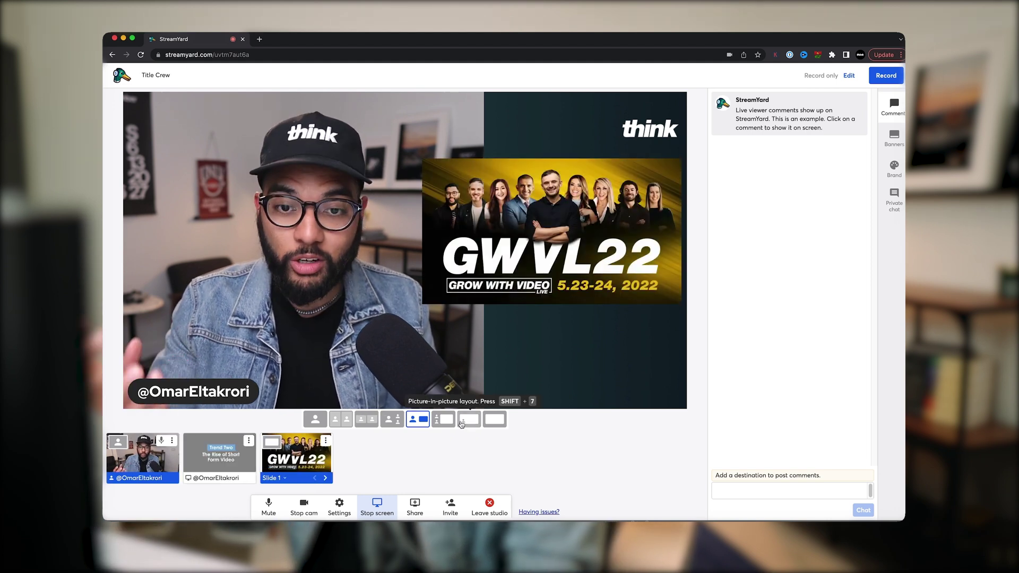
# Page through the deck, then return to Slide 1, the GWVL22 title.
pyautogui.click(326, 478)
pyautogui.click(326, 479)
pyautogui.click(326, 478)
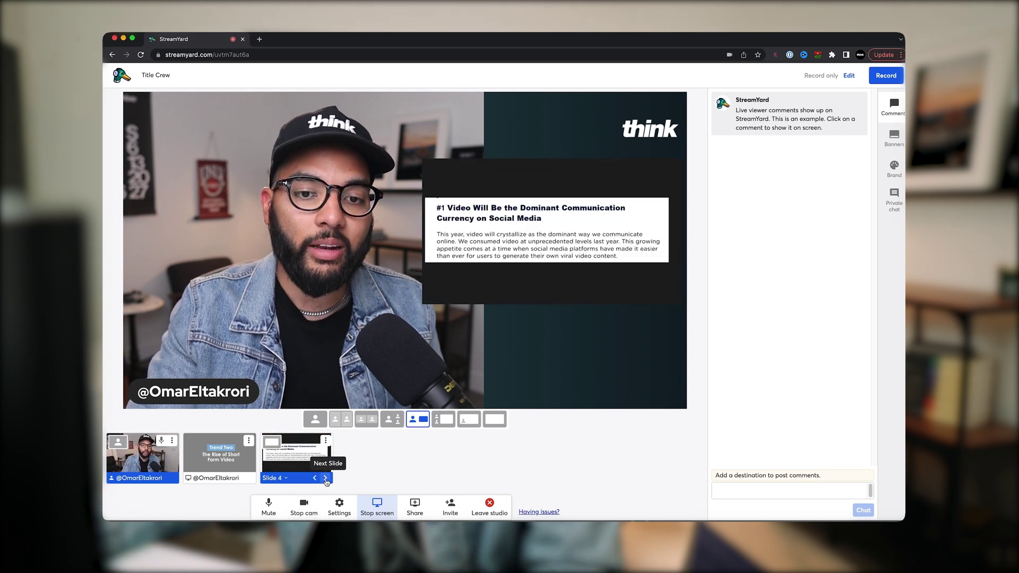
pyautogui.click(315, 478)
pyautogui.click(325, 478)
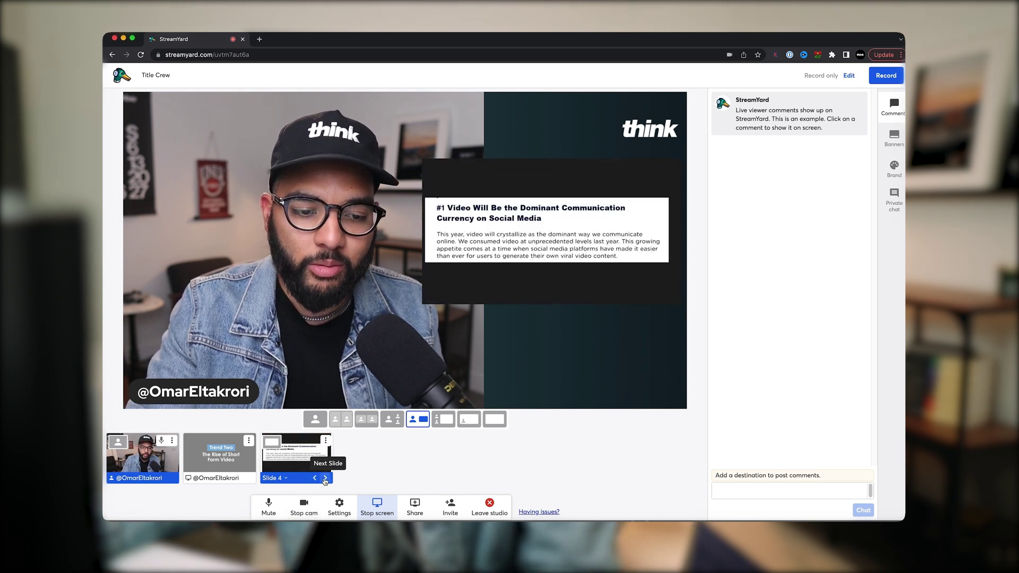
pyautogui.click(325, 478)
pyautogui.click(325, 479)
pyautogui.click(326, 478)
pyautogui.click(325, 478)
pyautogui.click(325, 479)
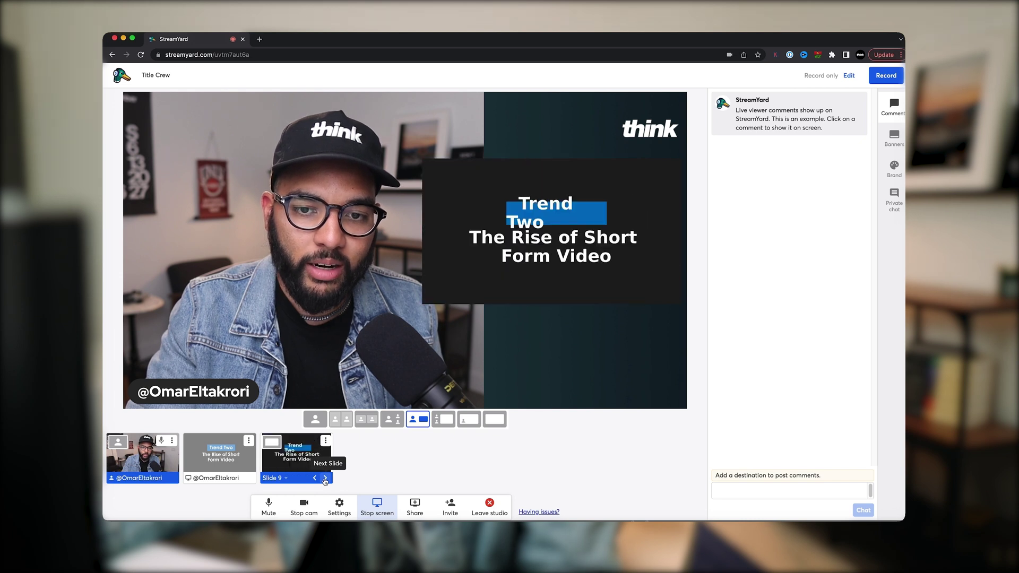
pyautogui.click(325, 478)
pyautogui.click(314, 478)
pyautogui.click(314, 478)
pyautogui.click(315, 478)
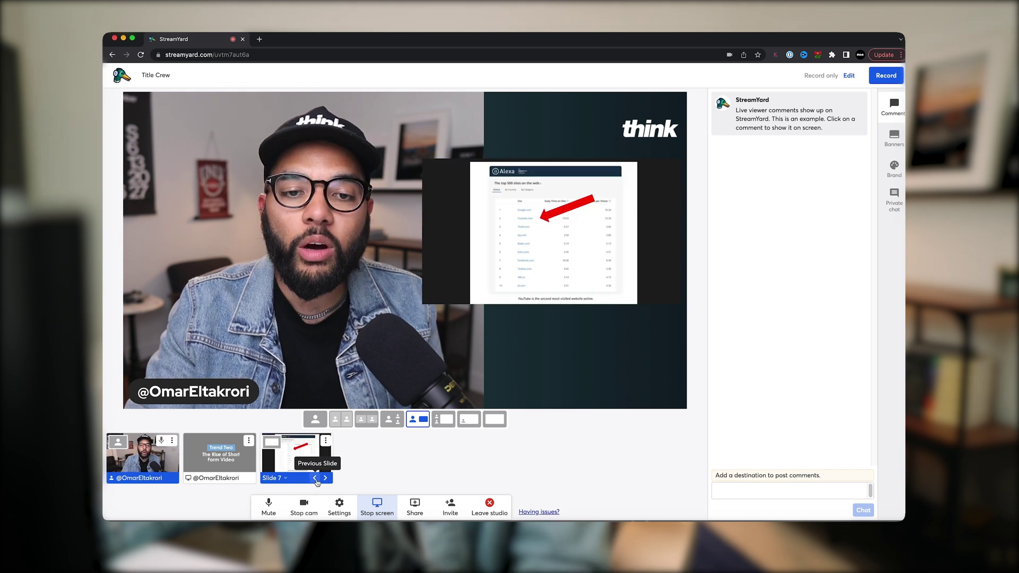
pyautogui.click(314, 478)
pyautogui.click(315, 478)
pyautogui.click(314, 478)
pyautogui.click(315, 478)
pyautogui.click(317, 479)
pyautogui.click(316, 479)
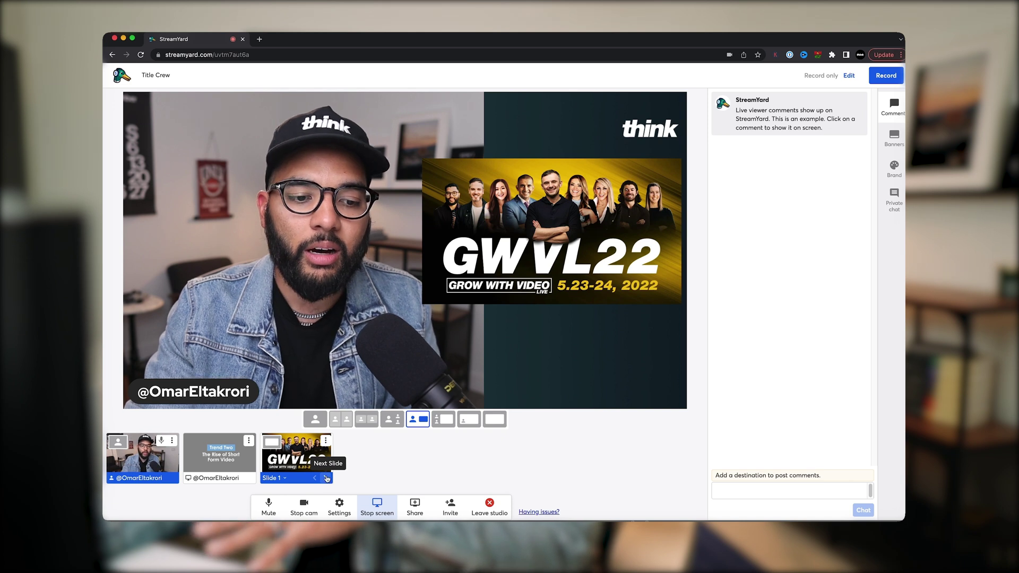
pyautogui.moveTo(308, 470)
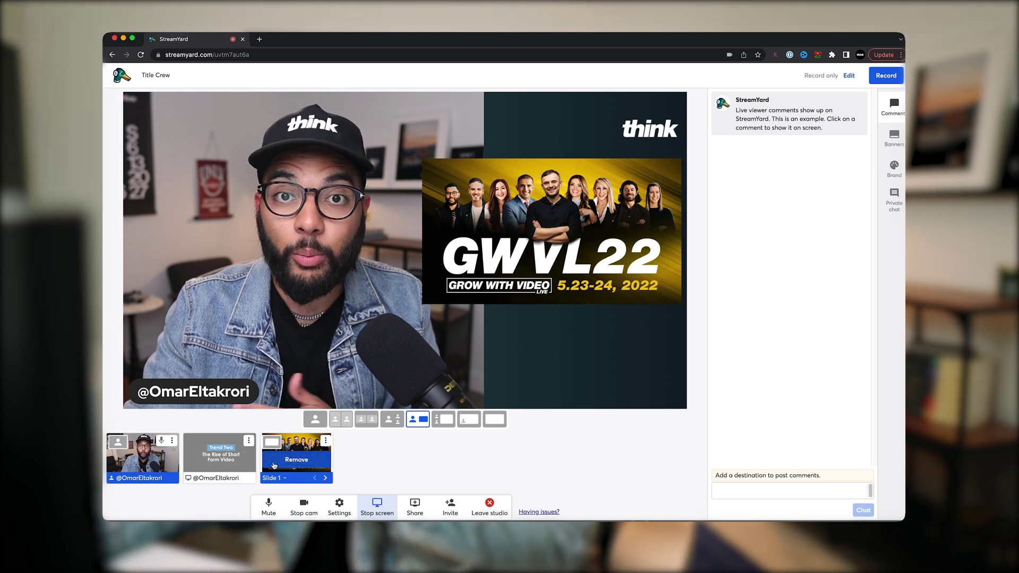
# Put the Trend Two screen share back on stage in place of the GWVL22 deck.
pyautogui.moveTo(218, 453)
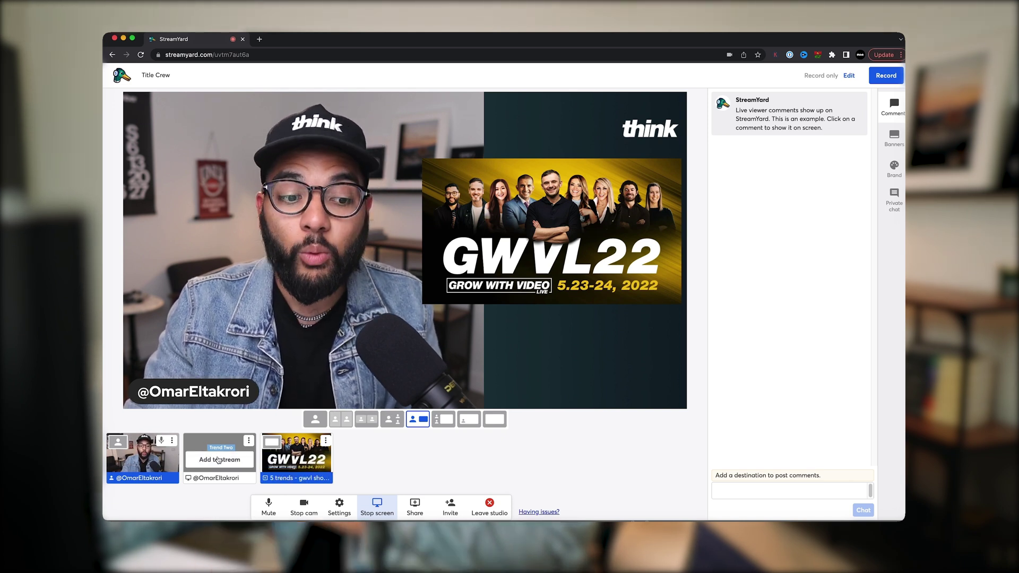
pyautogui.click(219, 460)
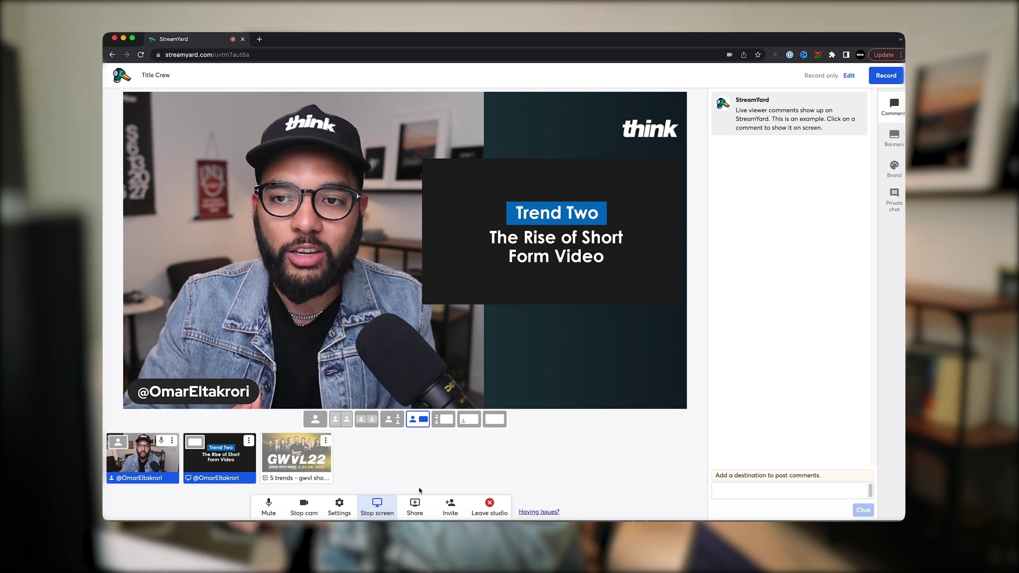
pyautogui.moveTo(794, 102)
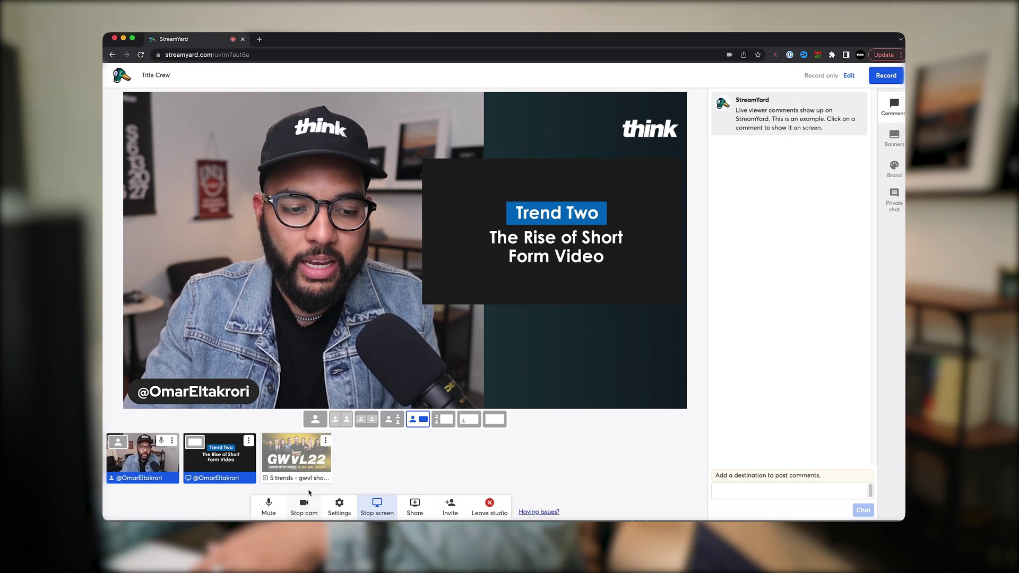
# Put the GWVL22 slide deck back on stage and start a Full HD recording.
pyautogui.click(297, 460)
pyautogui.click(886, 75)
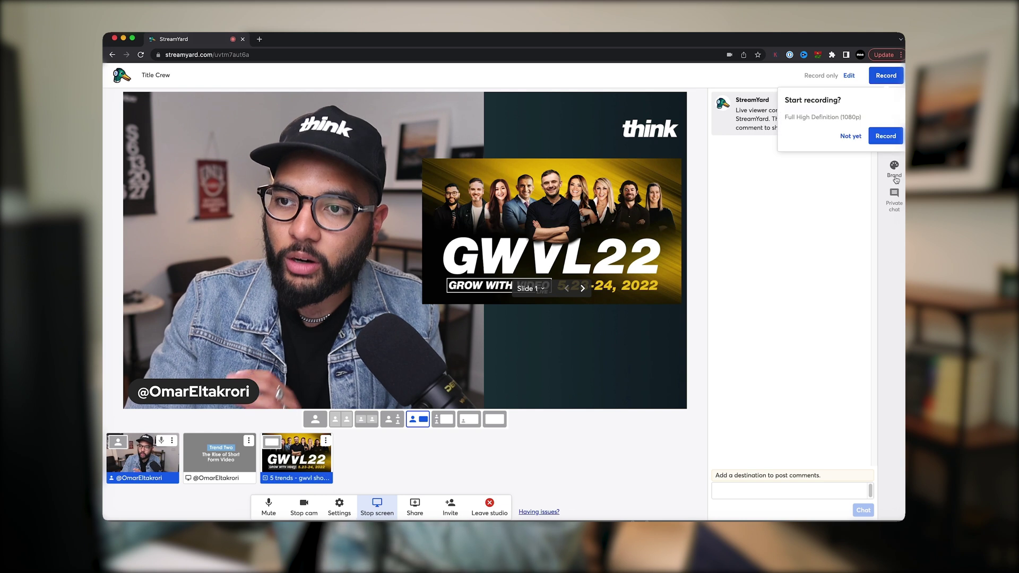
pyautogui.click(885, 139)
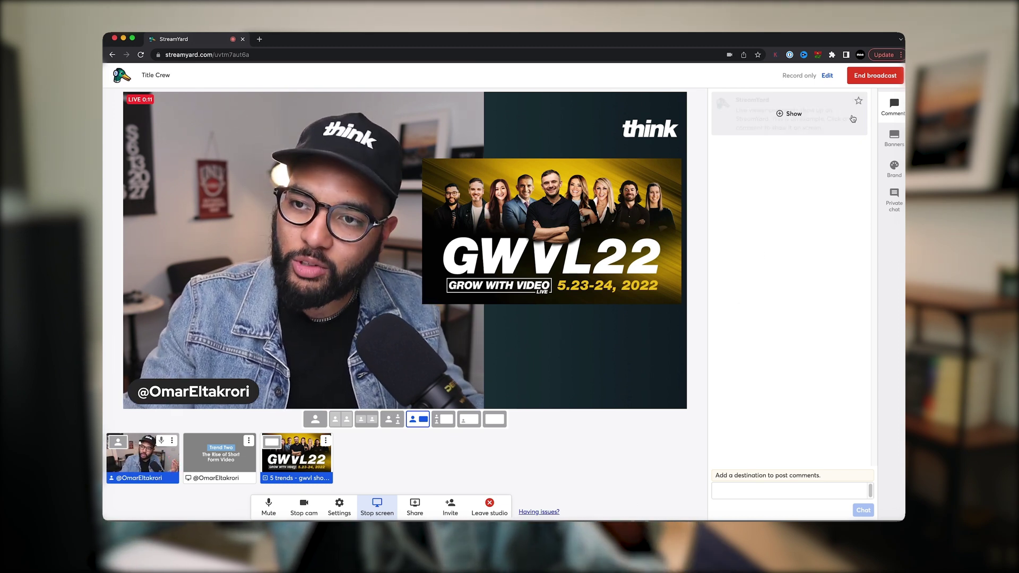
# End the broadcast, rate it Good, and dismiss the feedback prompt.
pyautogui.click(861, 81)
pyautogui.click(874, 120)
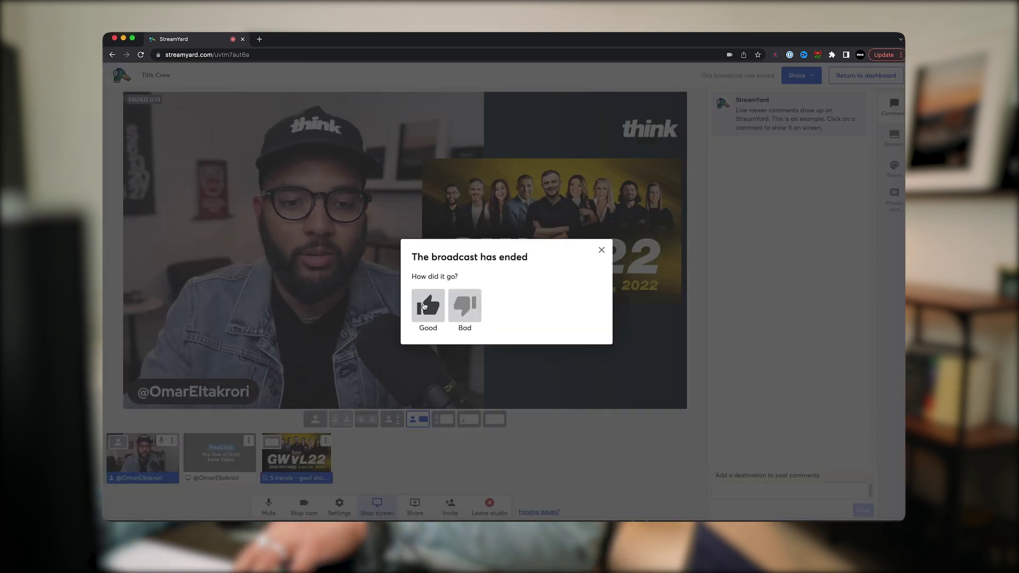
pyautogui.click(425, 307)
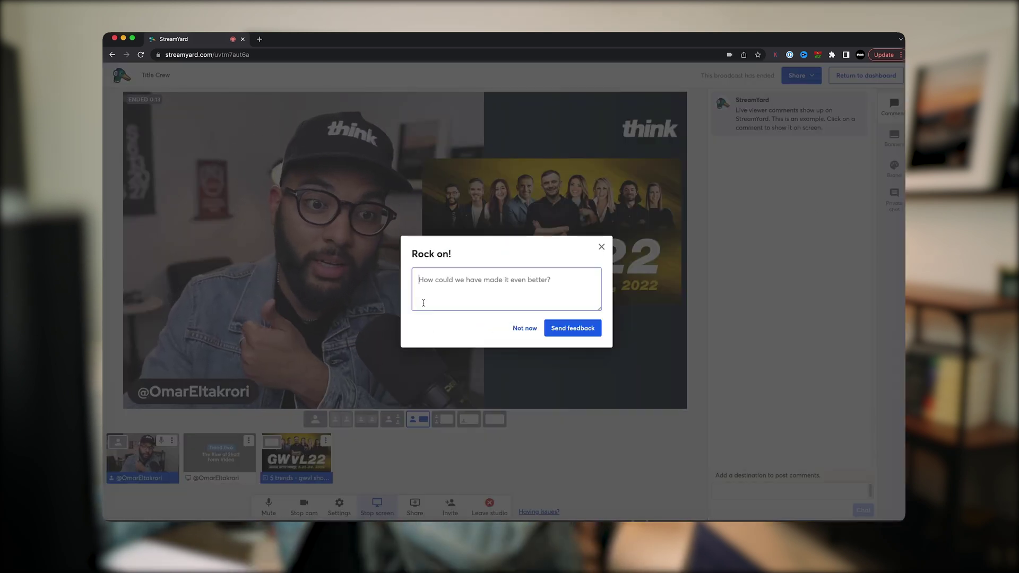
pyautogui.click(601, 247)
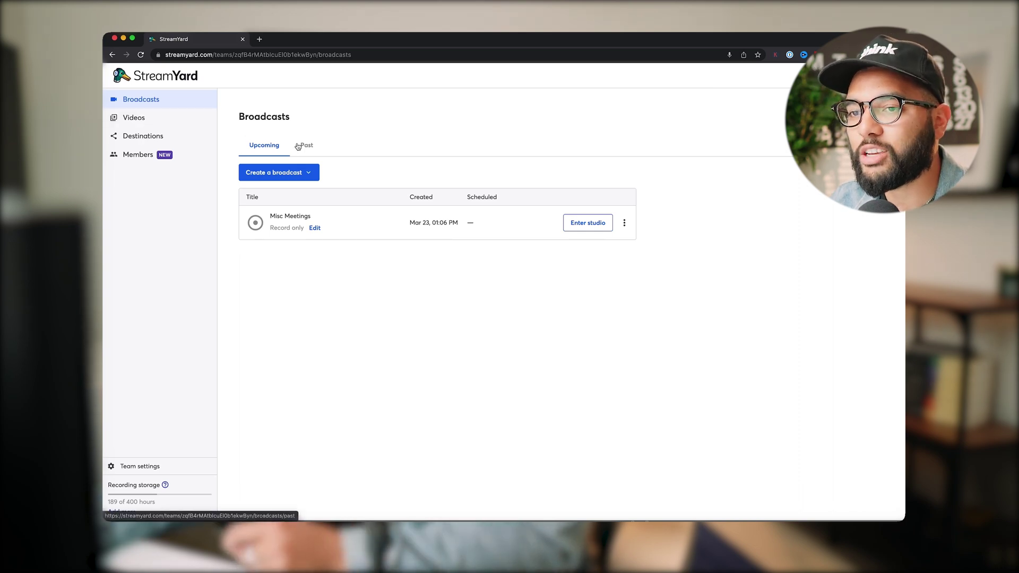
# Open the Title Crew video from Videos and show its shareable link under Embed & share.
pyautogui.click(166, 123)
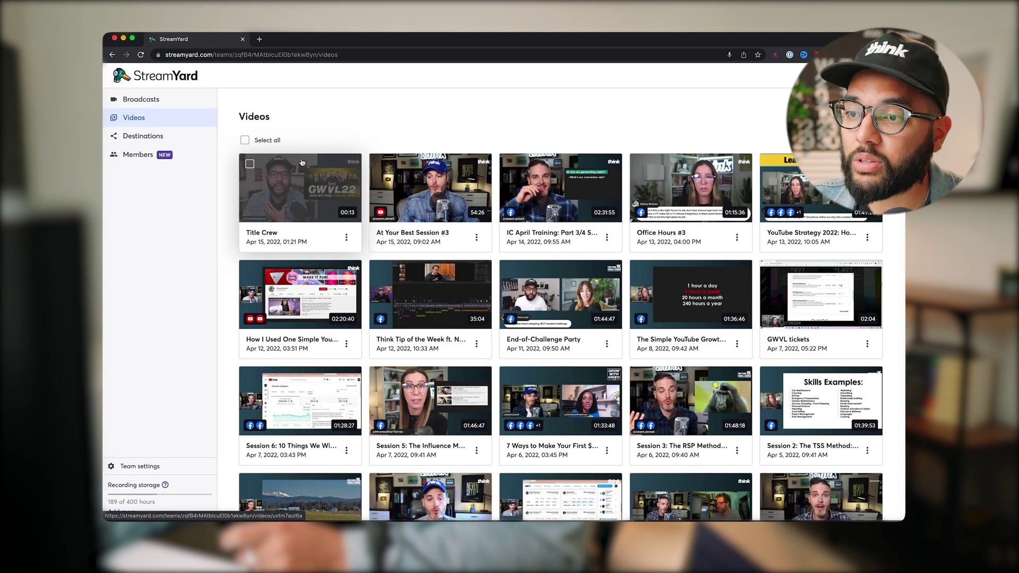
pyautogui.click(329, 197)
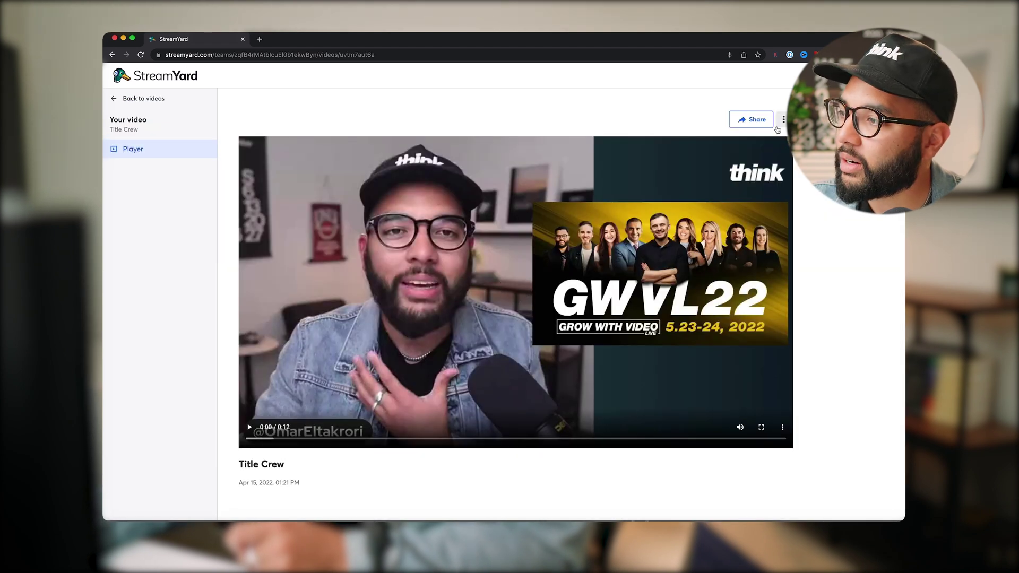
pyautogui.click(783, 119)
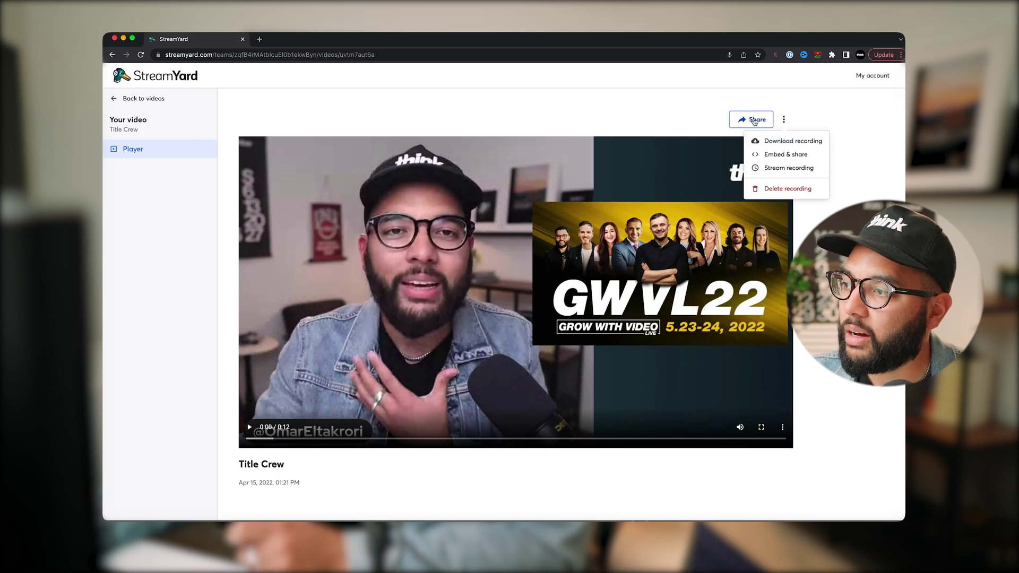
pyautogui.click(754, 120)
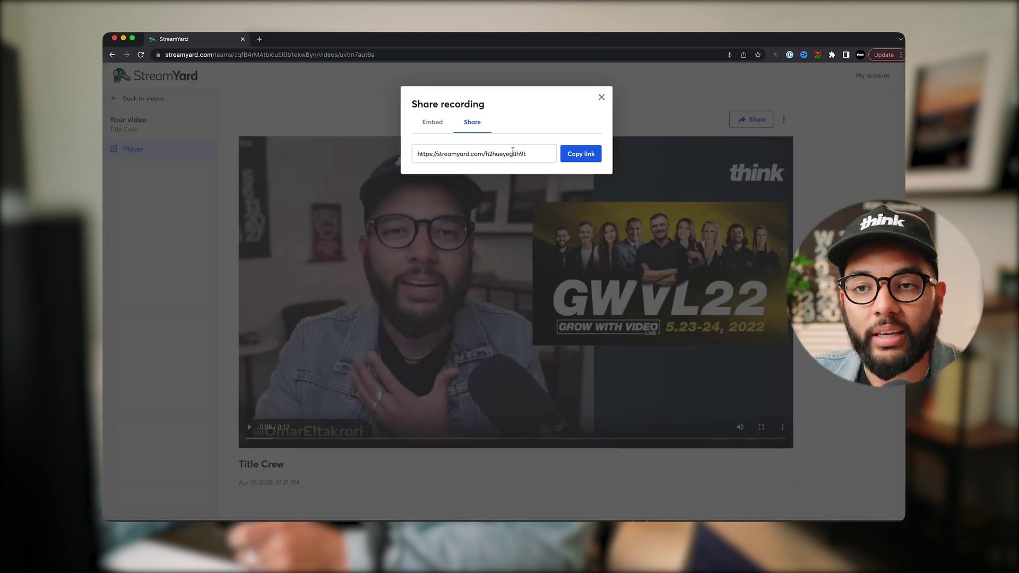